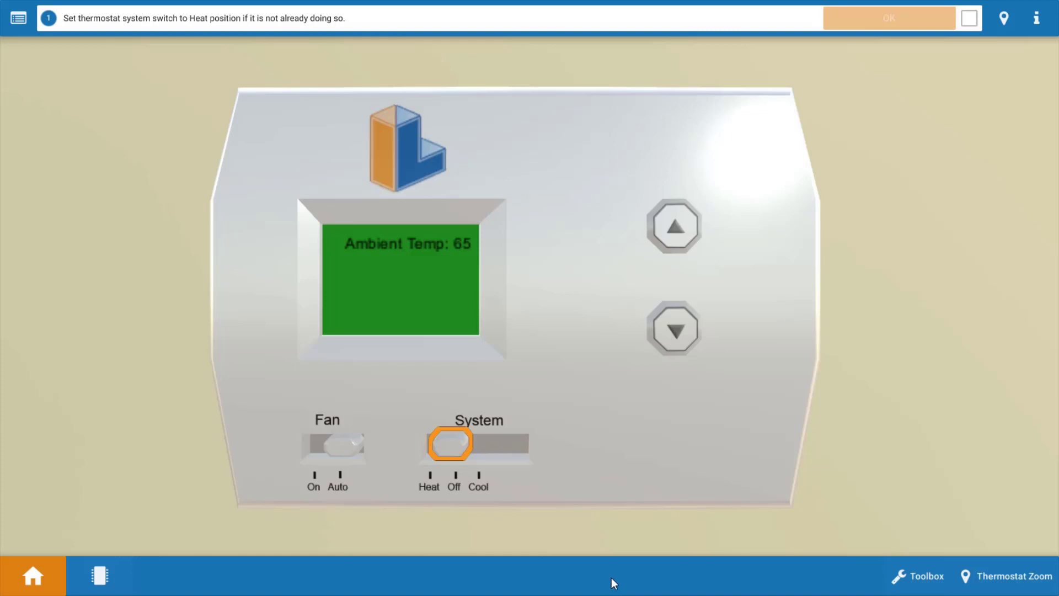
- Move the thermostat System switch from Off to Heat, calling for 86 against a 65 ambient
click(456, 451)
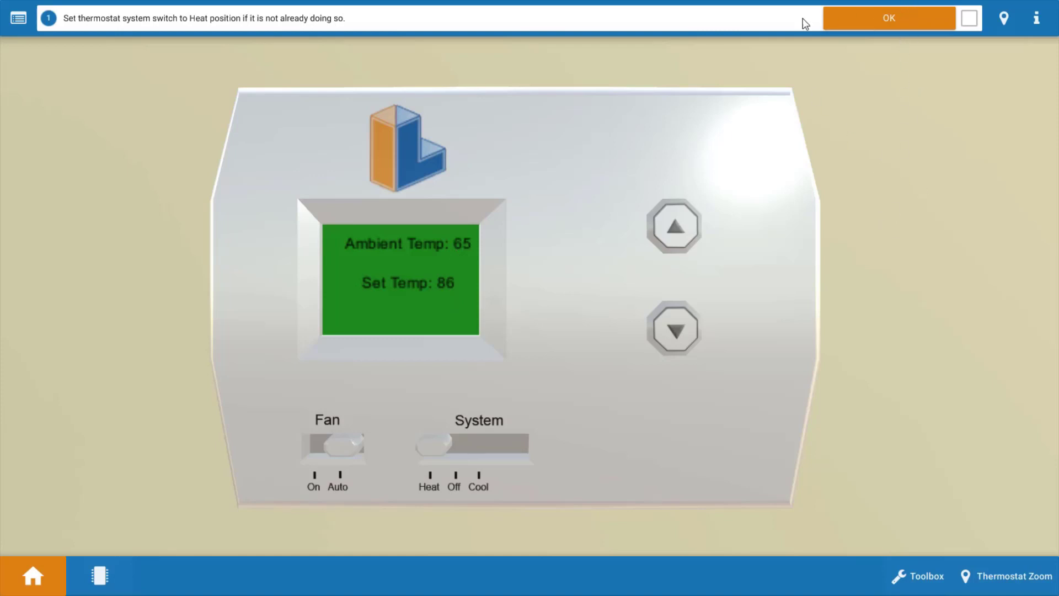
- Remove the furnace cover and confirm, advancing to step 3, Tape door switch
click(922, 23)
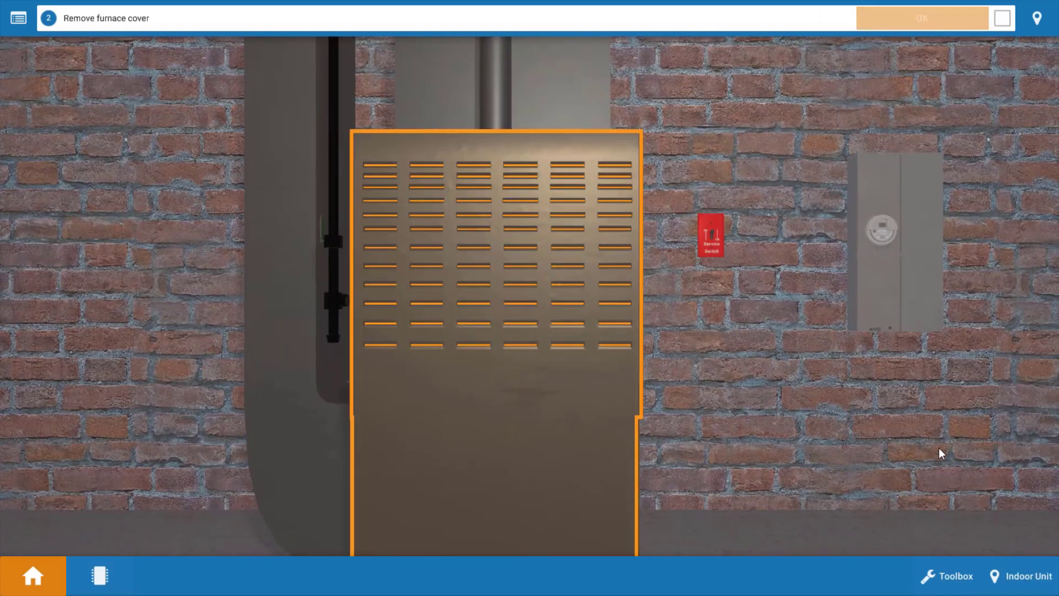
click(556, 367)
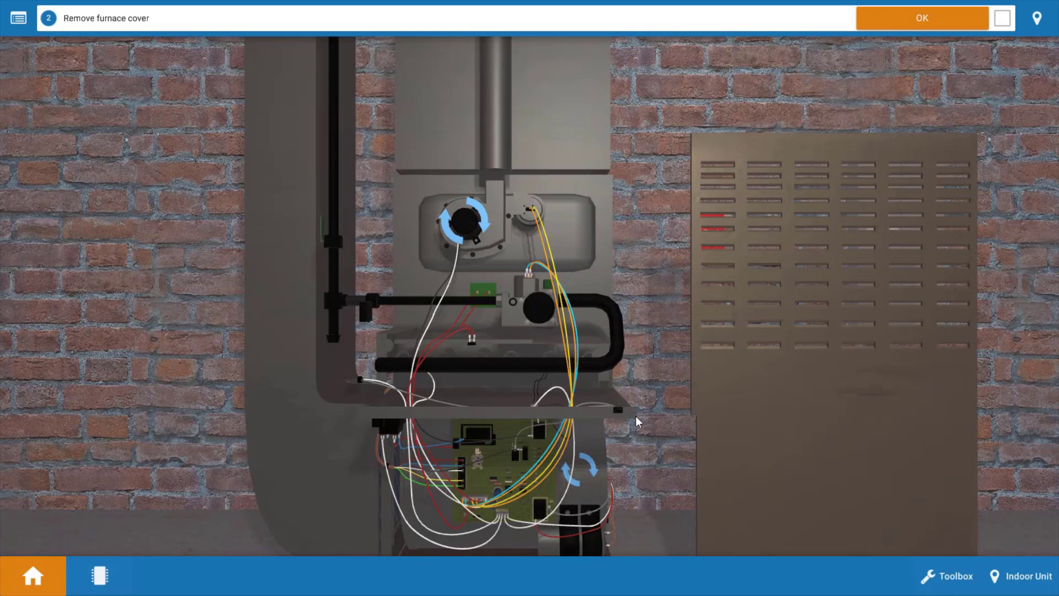
scroll(621, 416, up, 2)
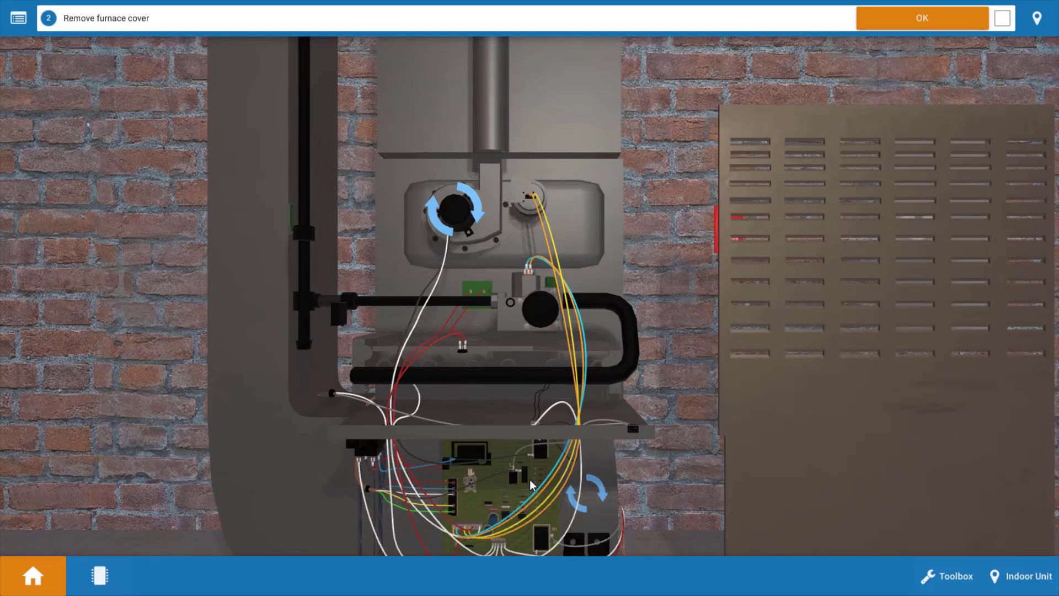
click(921, 17)
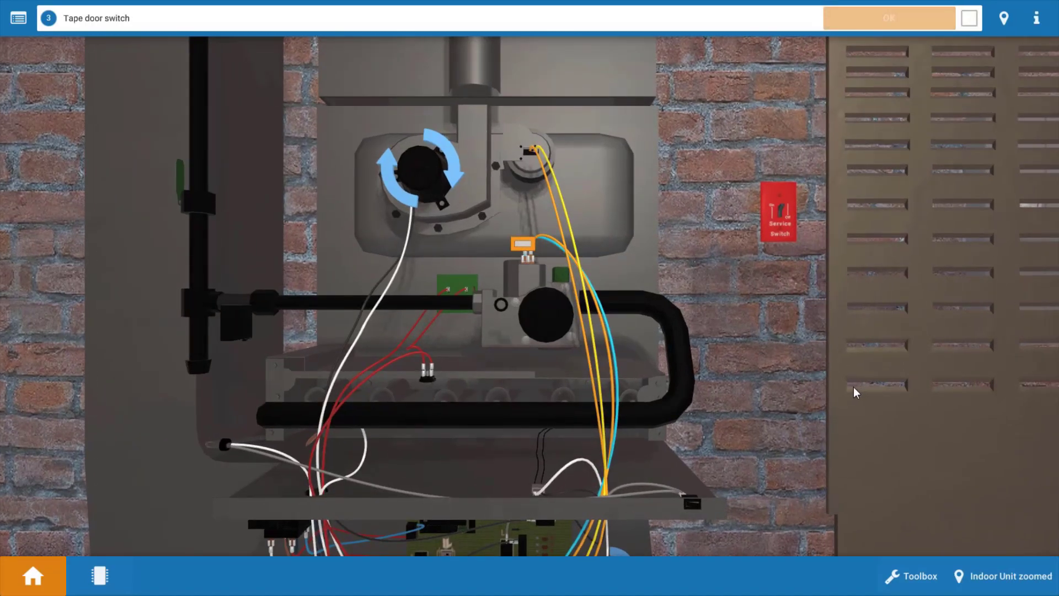
- Tape the door switch closed, then answer Yes that the inducer fan motor runs
click(522, 244)
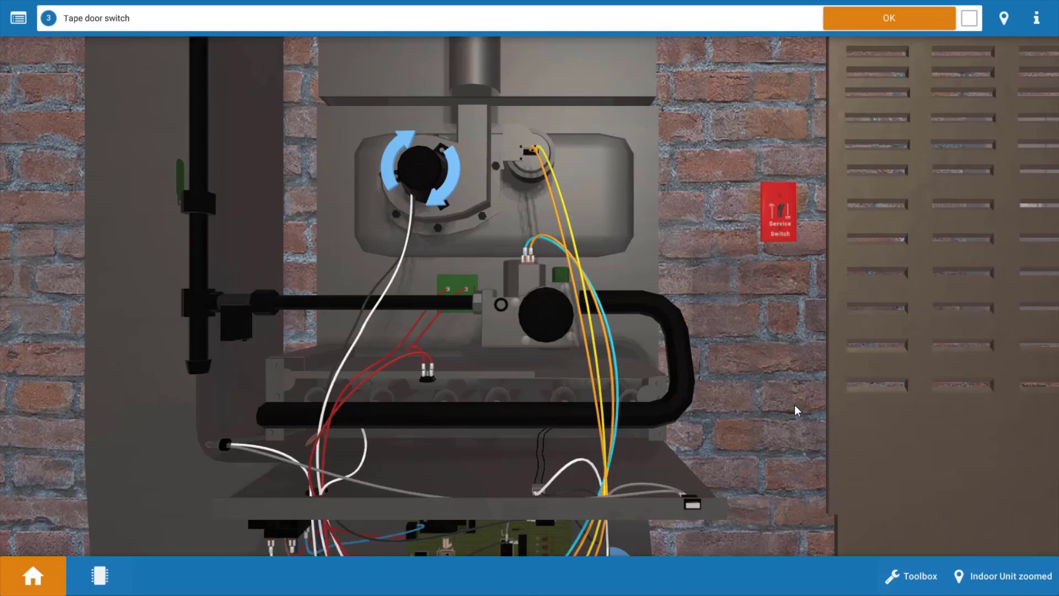
click(876, 13)
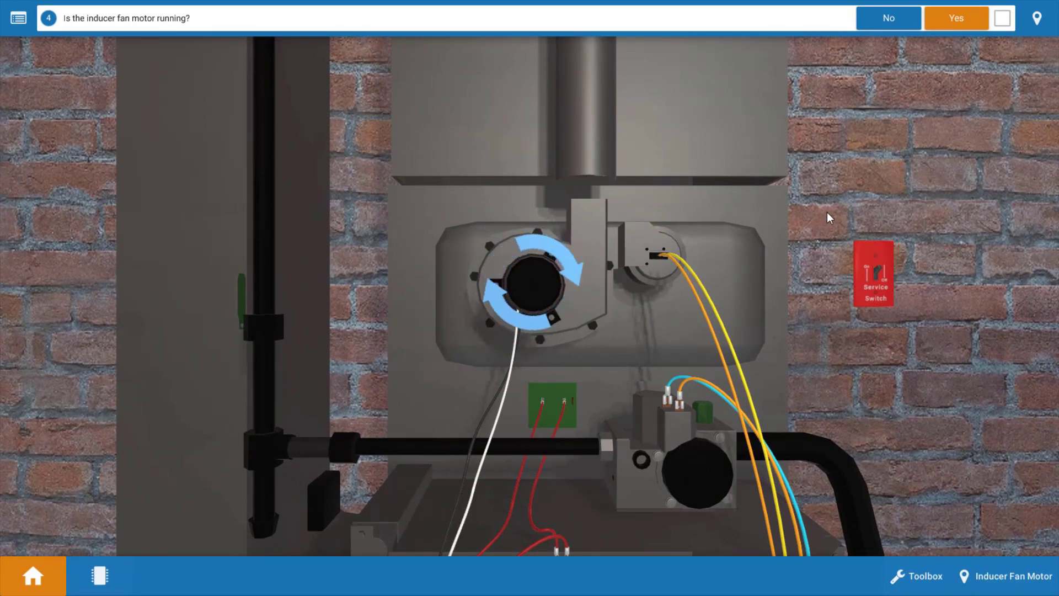
click(946, 22)
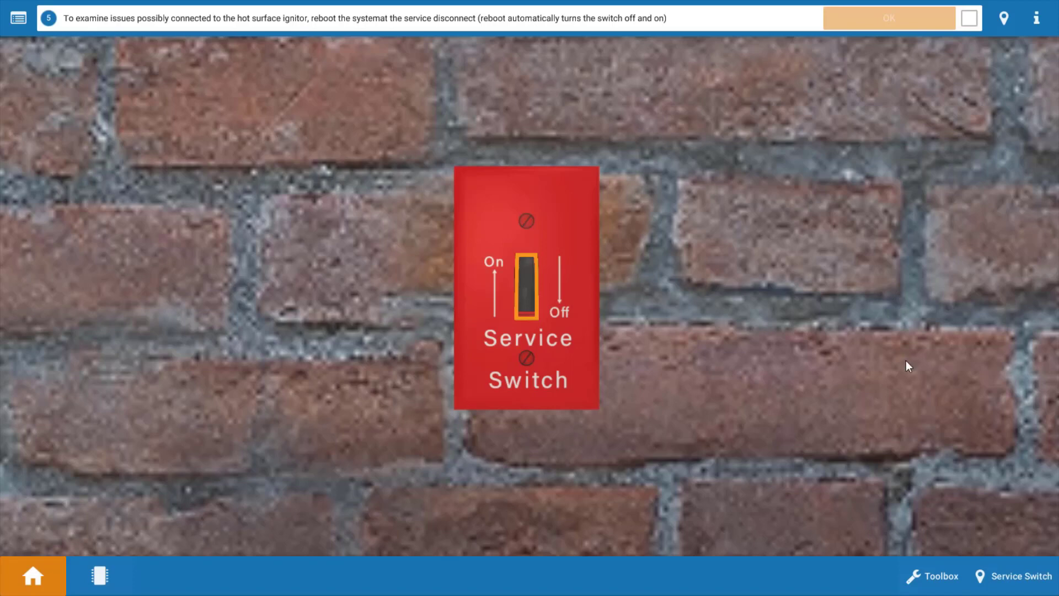
- Reboot the system at the service switch and report No glow from the hot surface ignitor
click(527, 296)
click(927, 92)
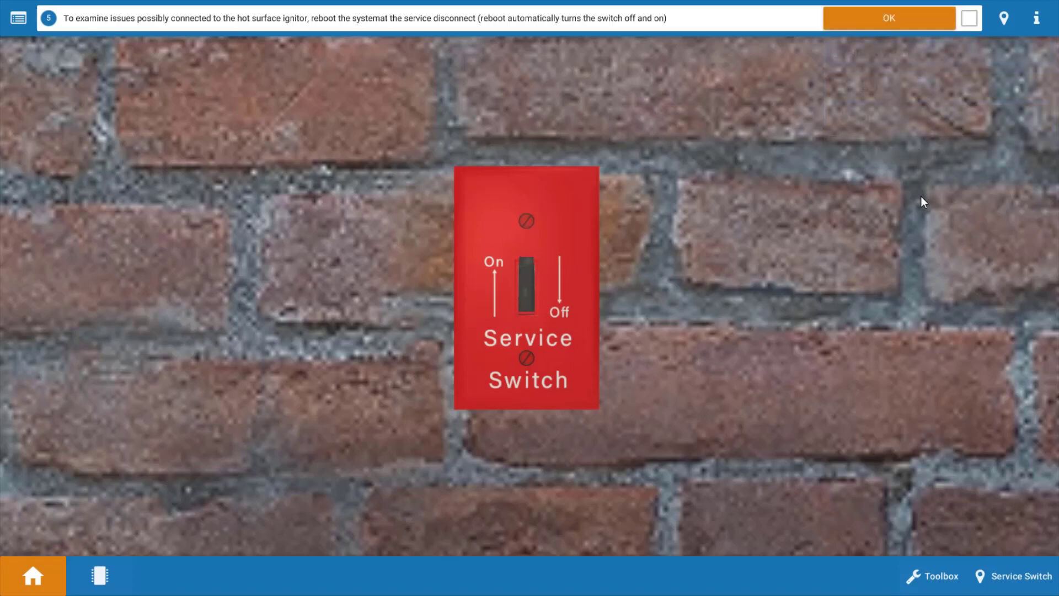
click(886, 23)
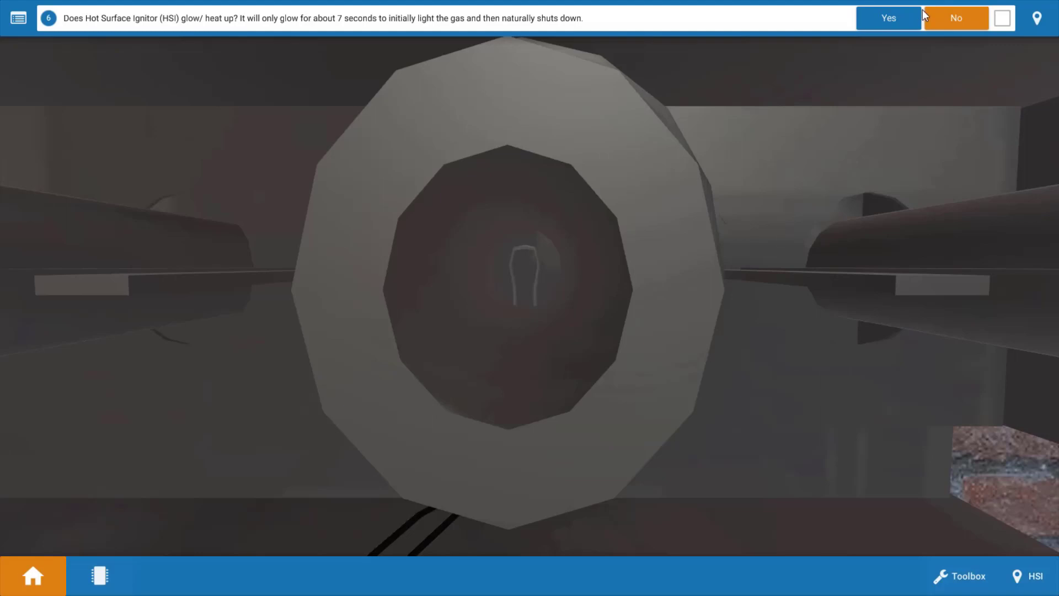
click(946, 17)
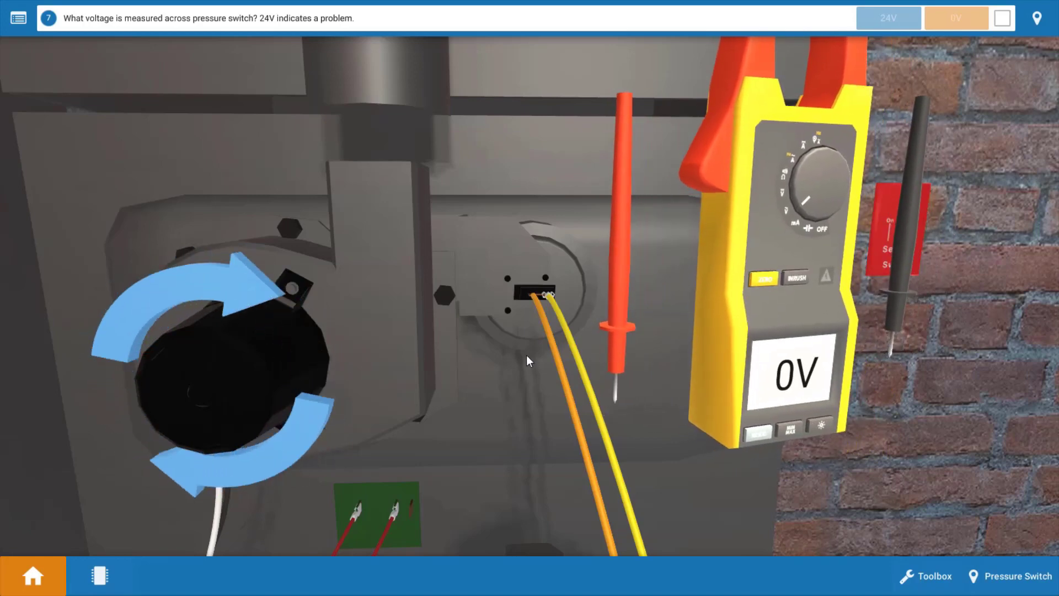
- Place the red and black meter probes across the pressure switch terminals, reading 0V
scroll(526, 355, up, 2)
click(611, 345)
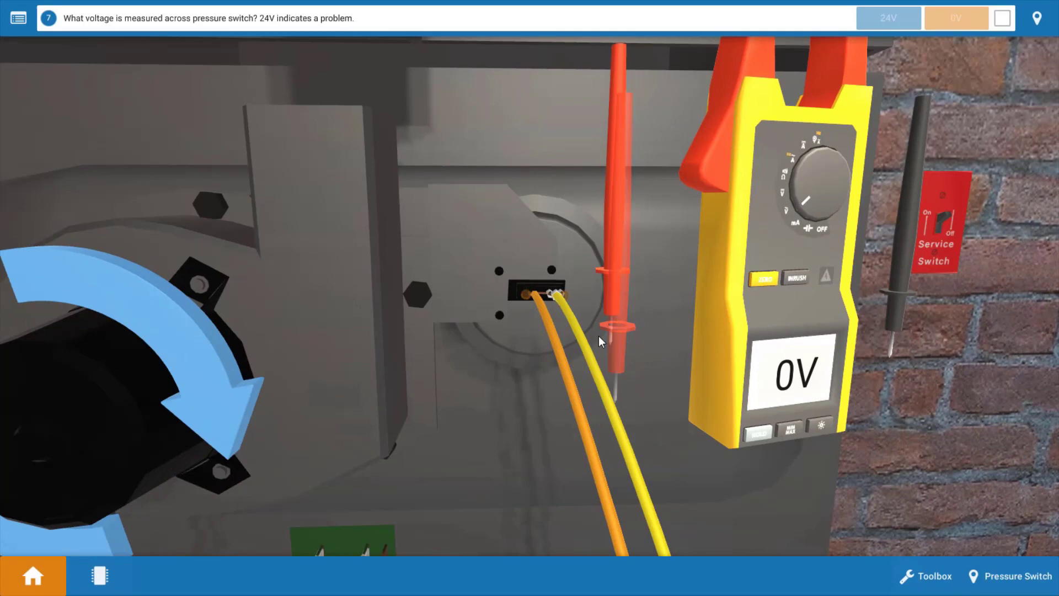
click(559, 293)
click(528, 293)
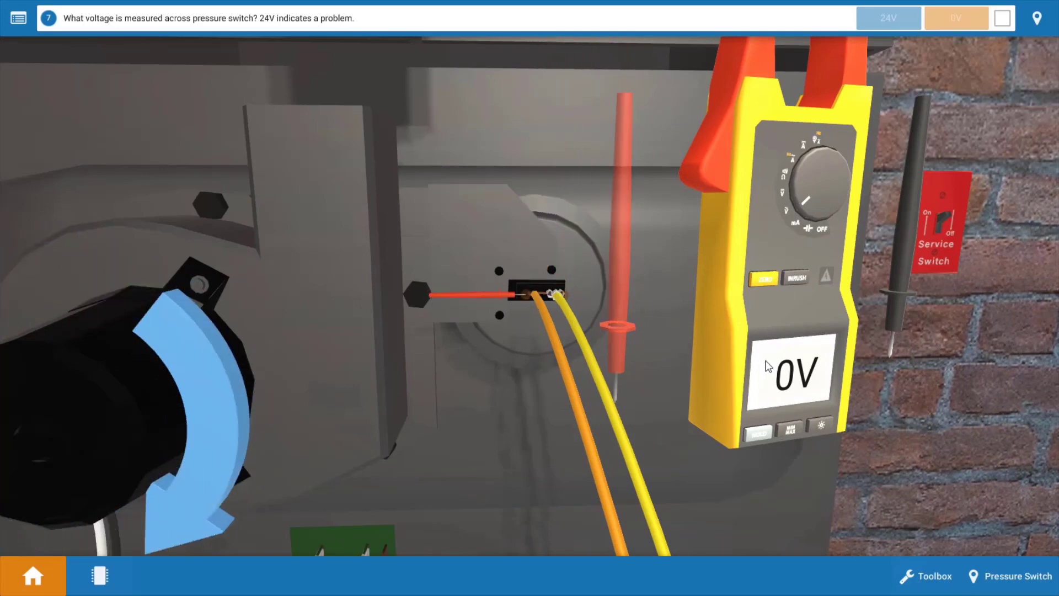
click(897, 304)
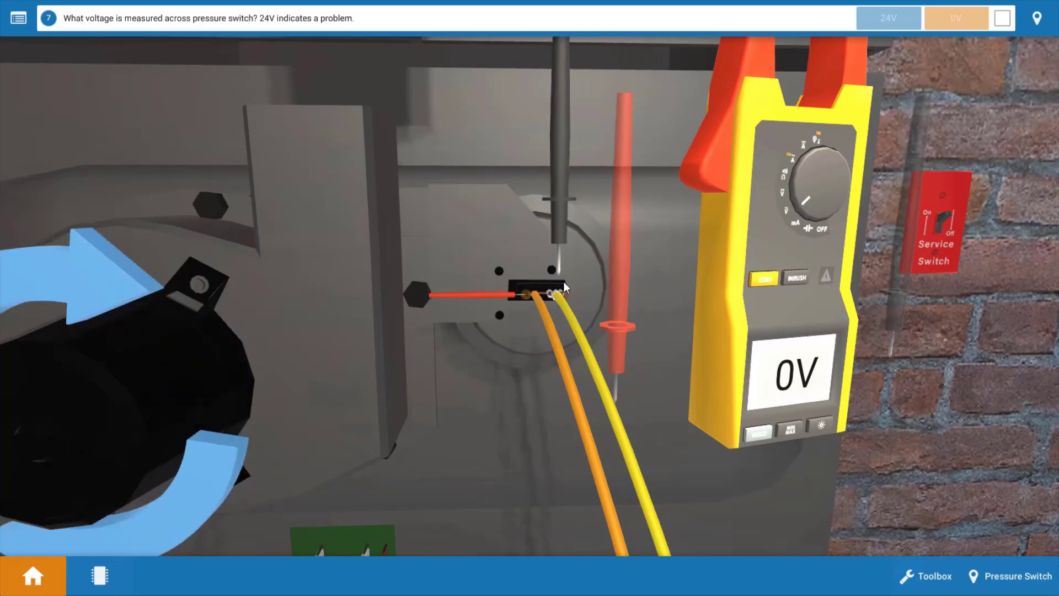
click(563, 299)
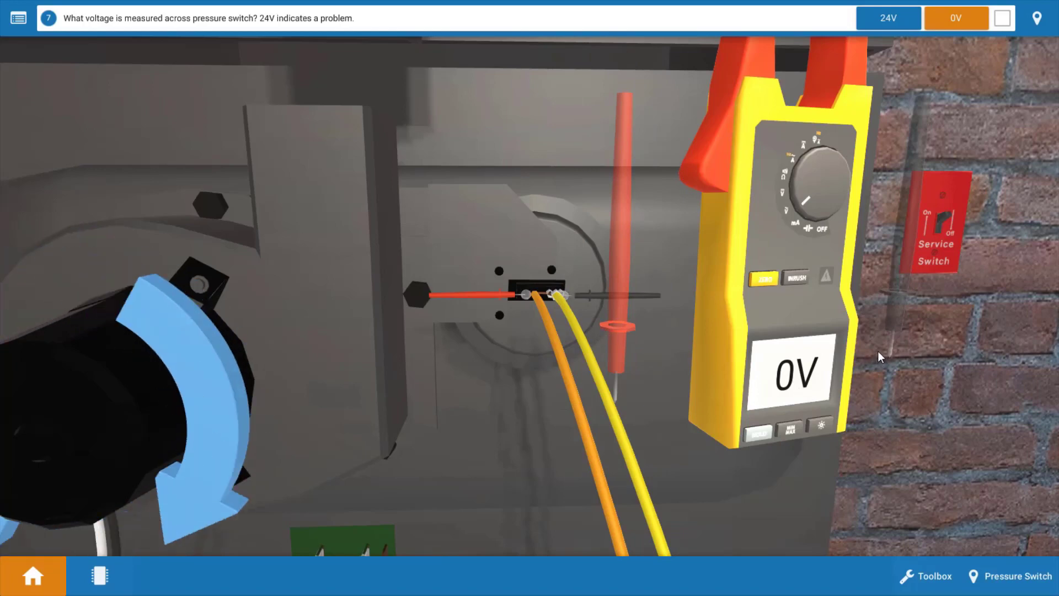
- Answer 0V for the pressure switch, then pan to the circuit board and check the wiring diagram
click(977, 28)
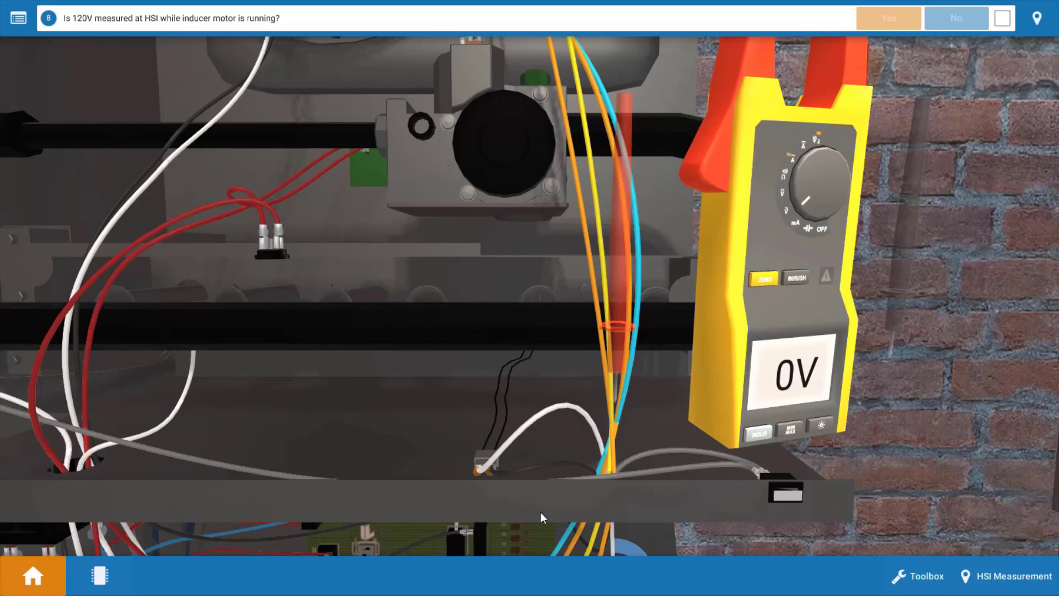
drag(485, 527, 496, 491)
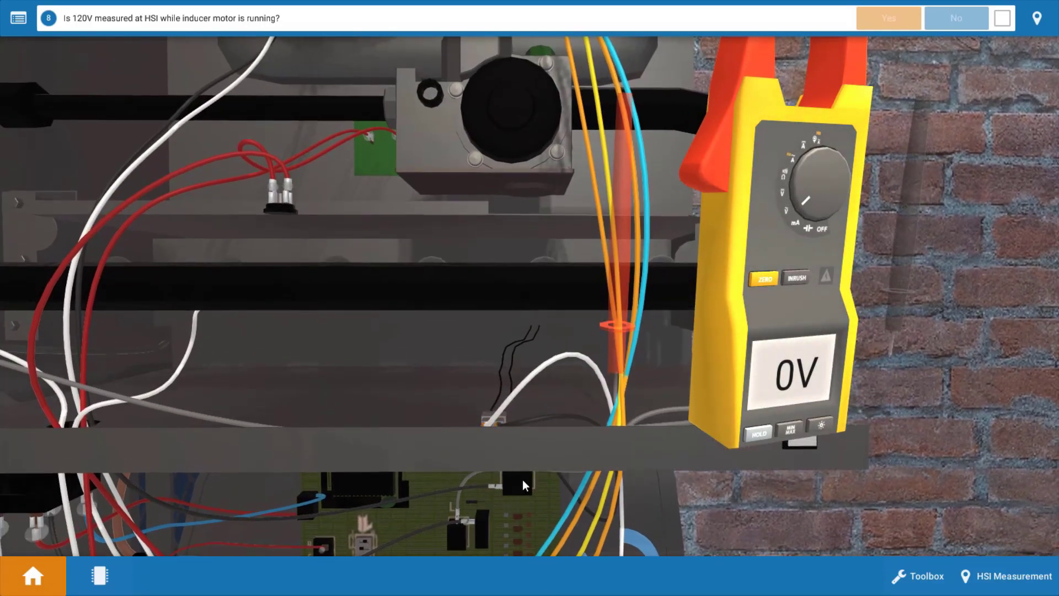
click(95, 579)
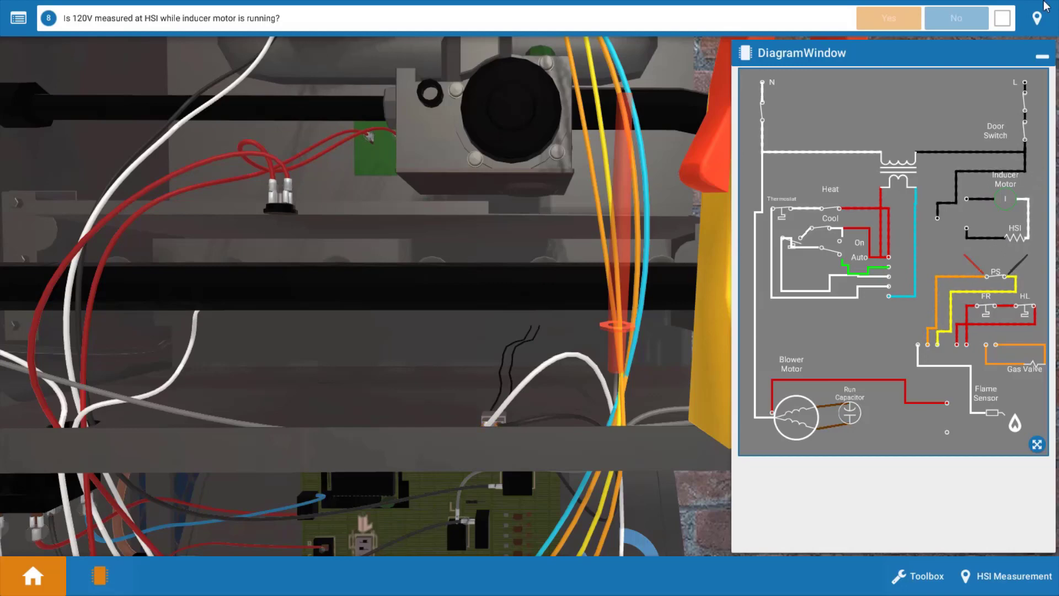
click(1042, 57)
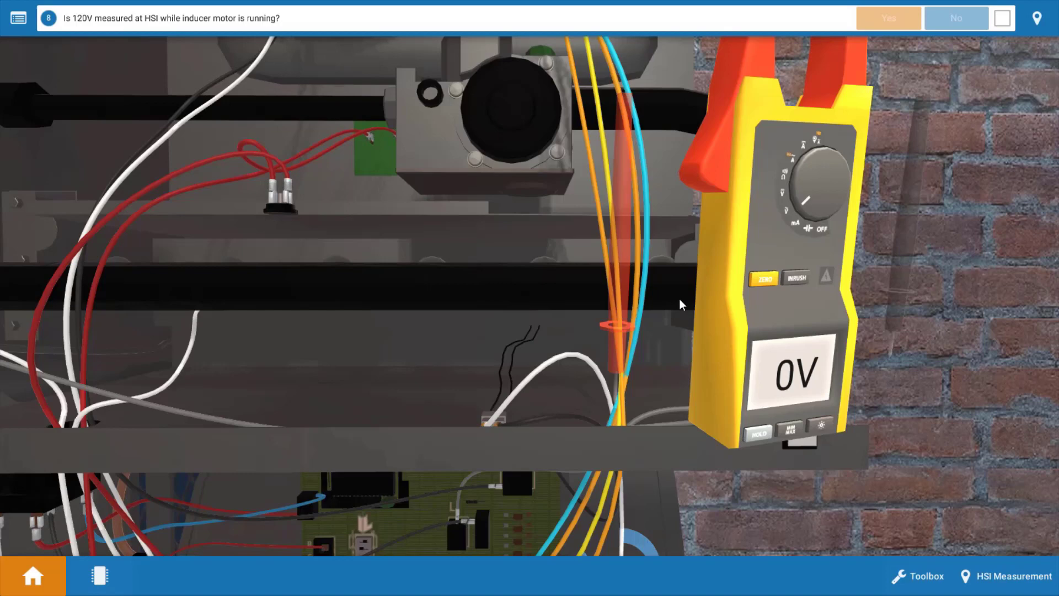
- Probe the HSI connector terminals with red and black leads and answer Yes to 120V
click(585, 403)
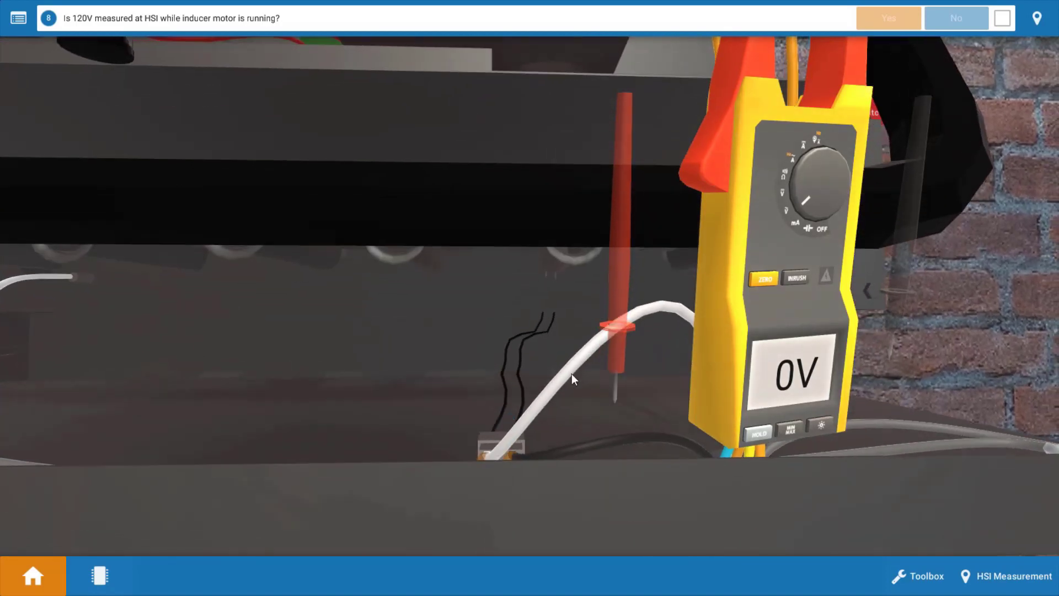
click(483, 458)
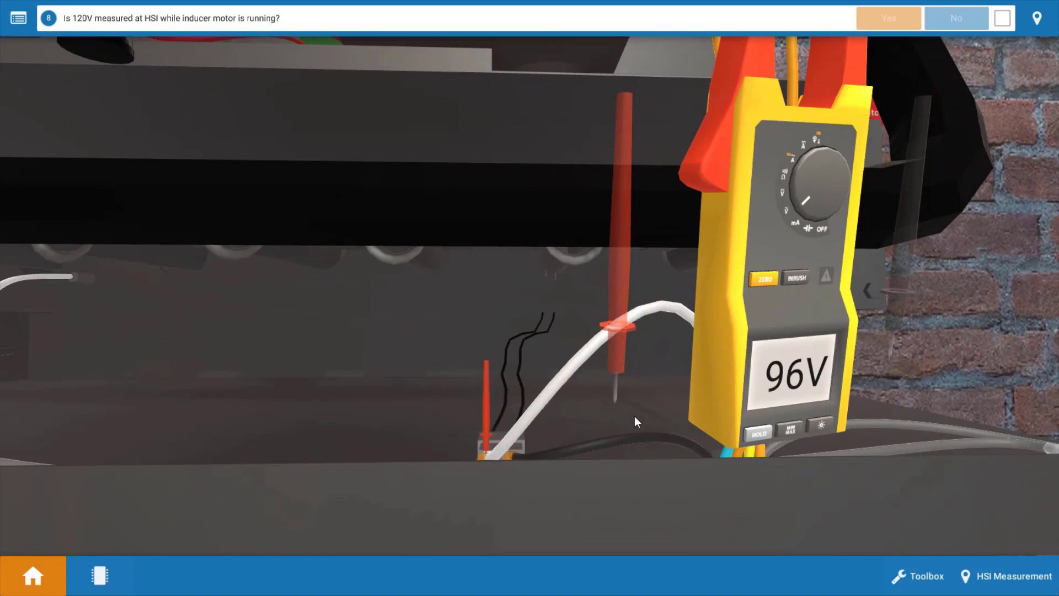
click(510, 454)
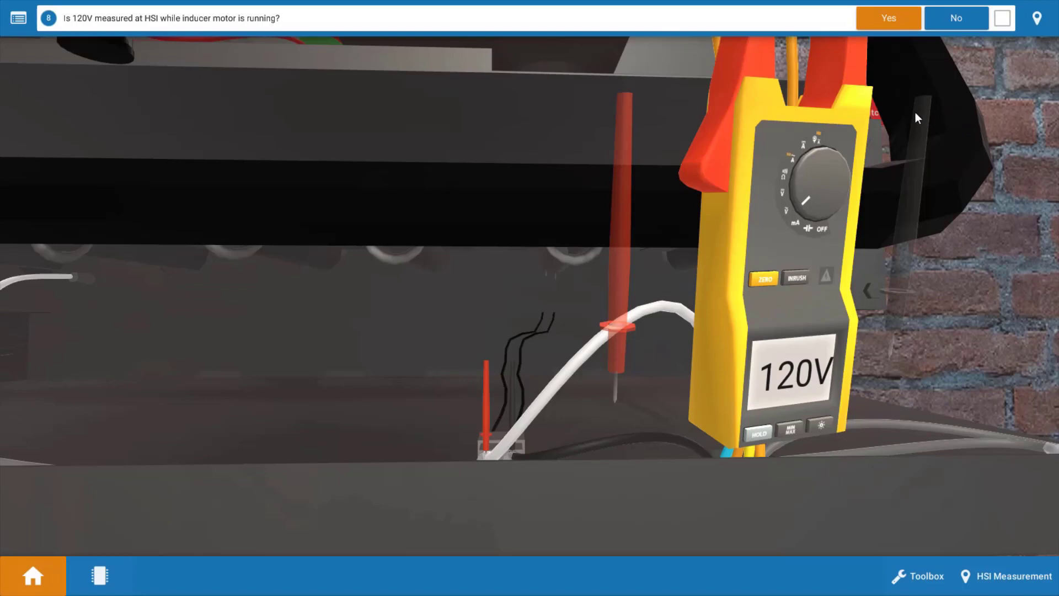
click(896, 21)
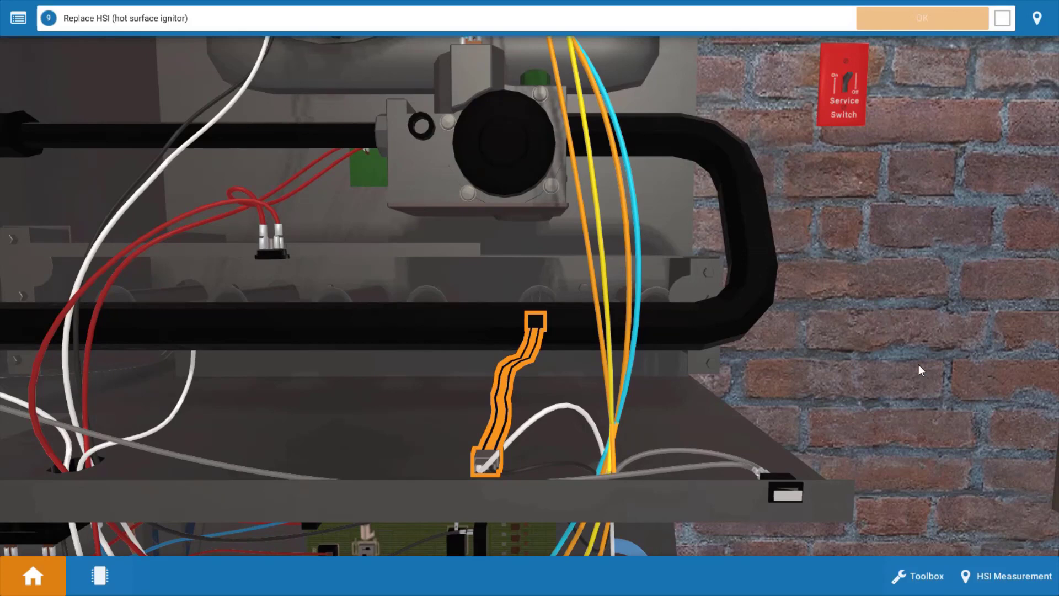
- Replace the hot surface ignitor, check that the burners are lit, and confirm the step
click(502, 396)
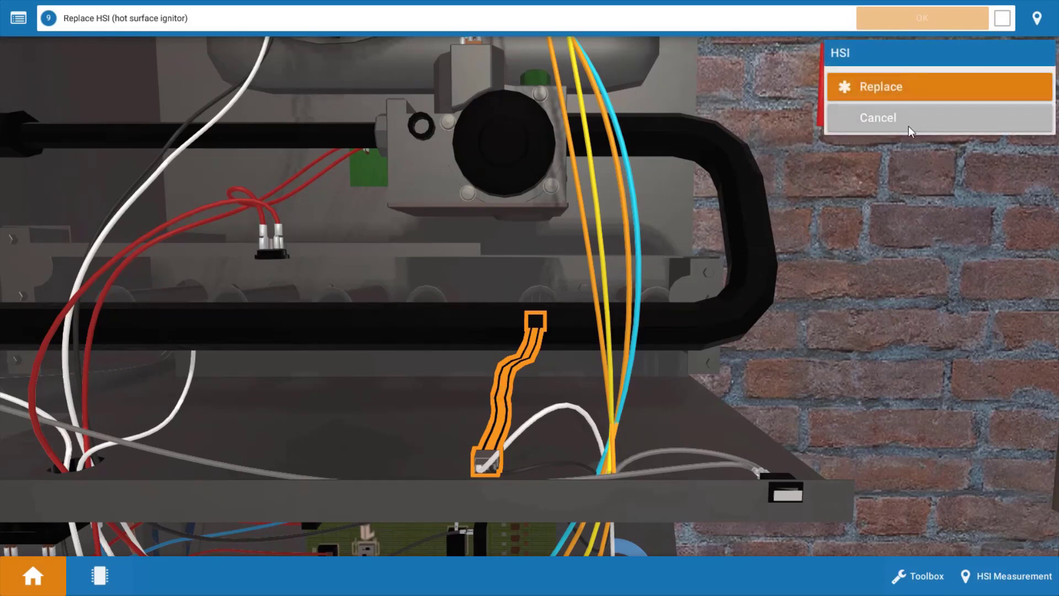
click(906, 88)
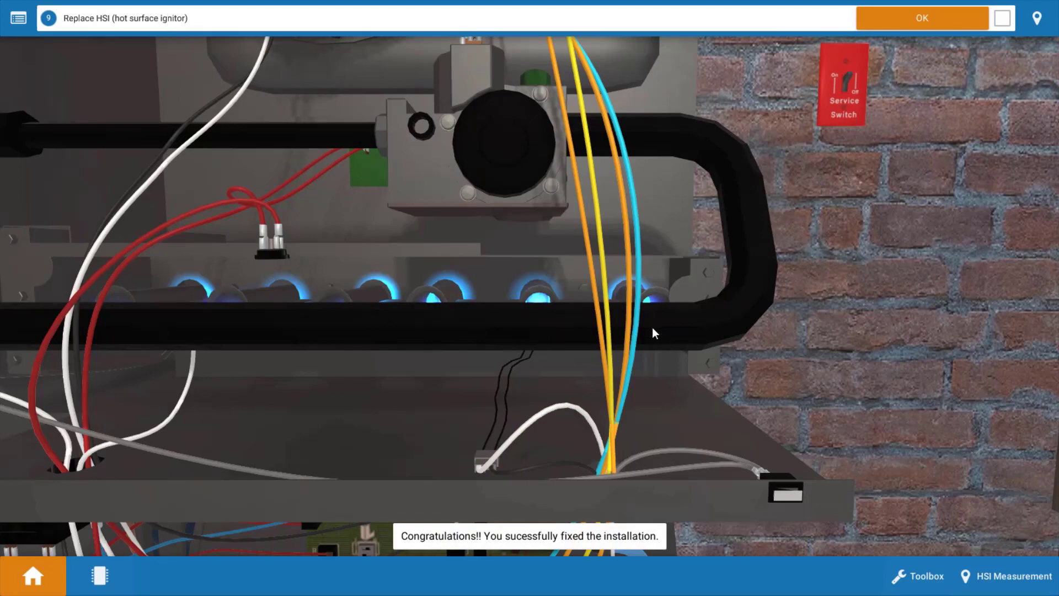
drag(652, 326, 656, 295)
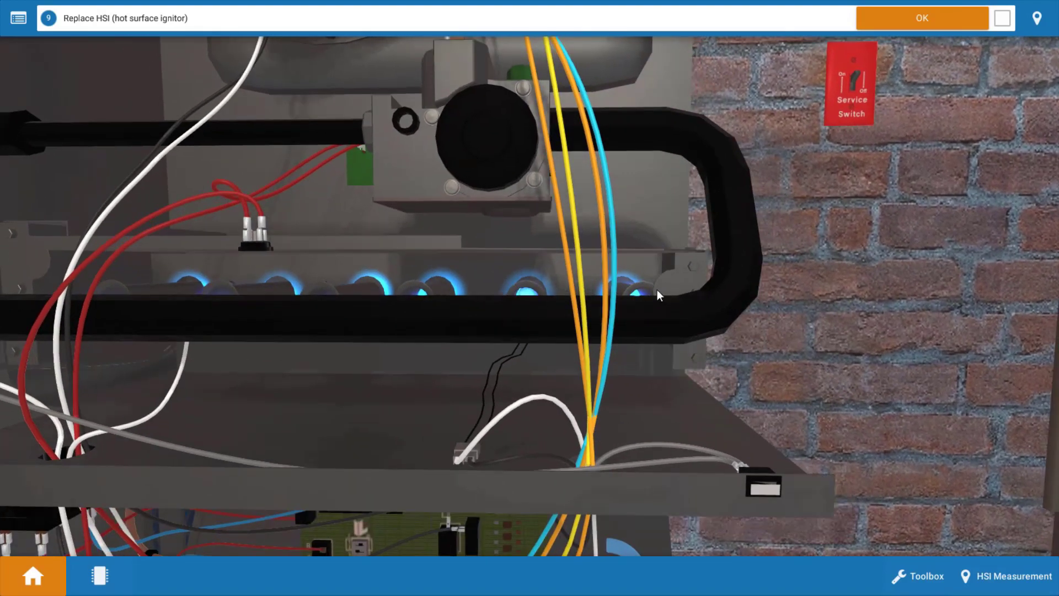
click(942, 27)
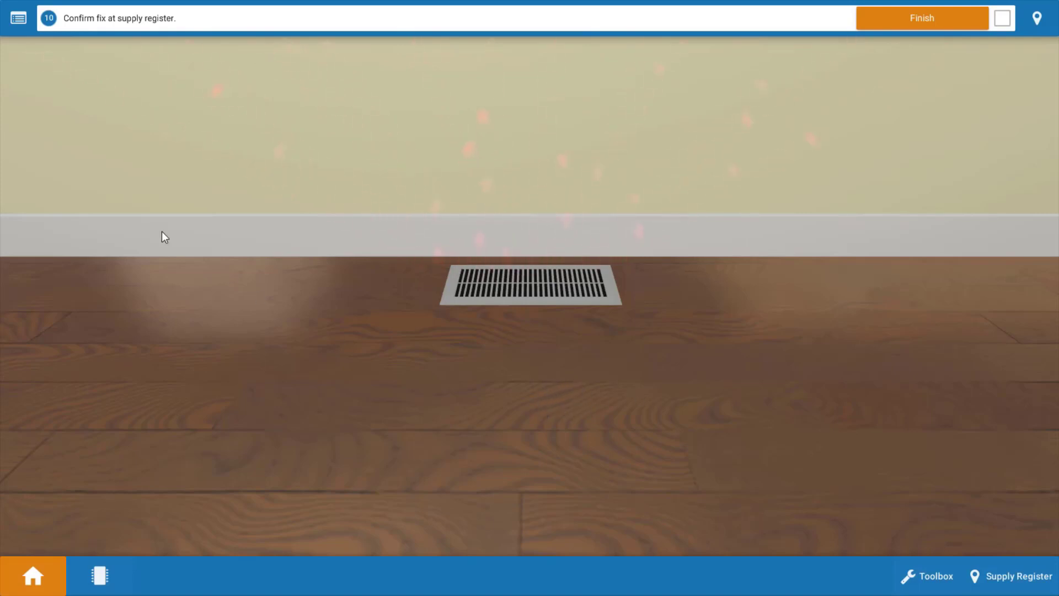
click(1020, 575)
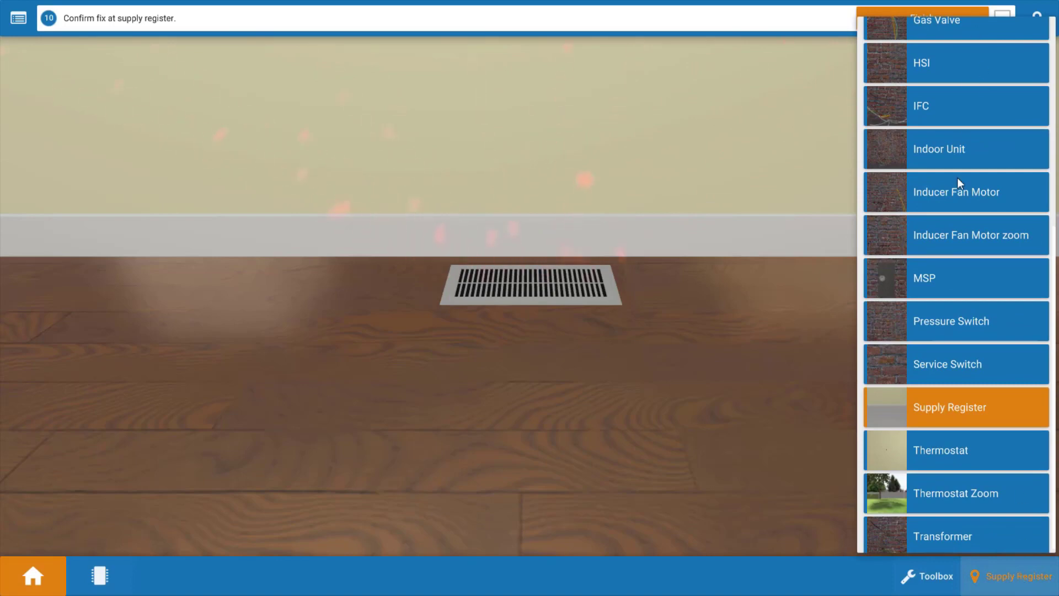
click(1002, 585)
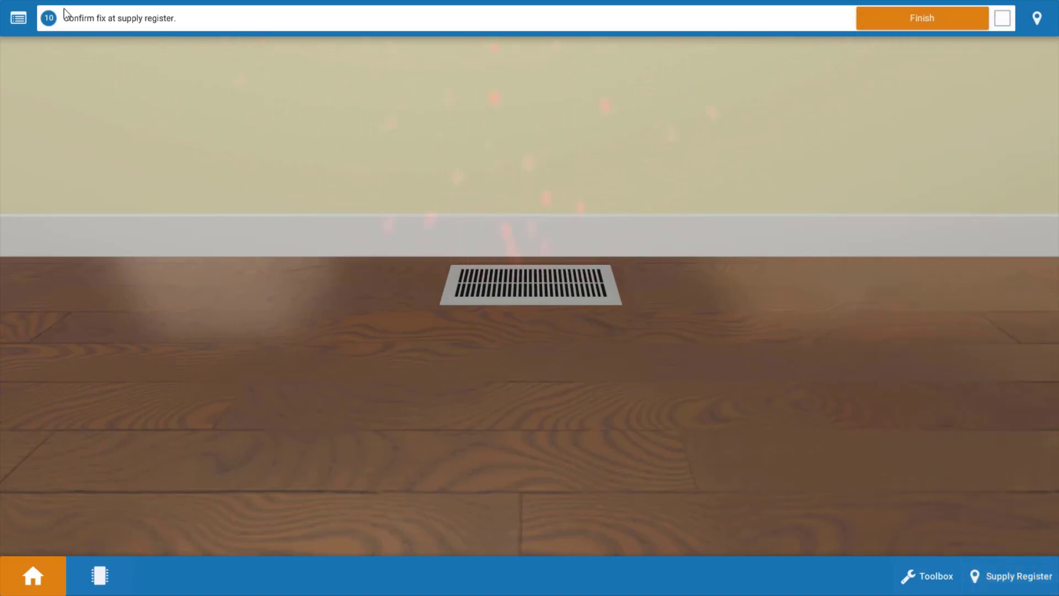
click(15, 23)
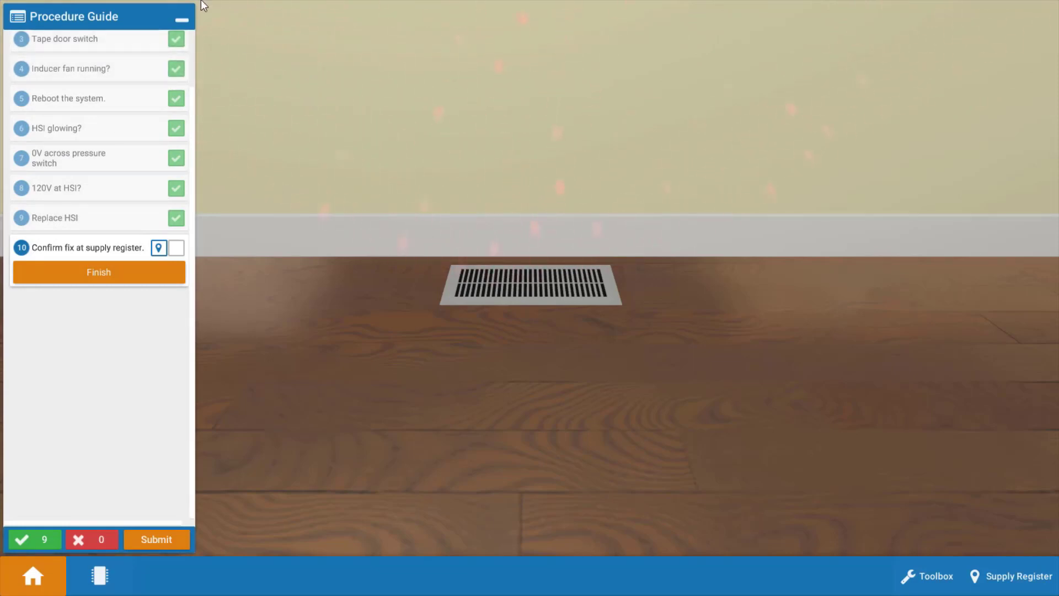
click(184, 17)
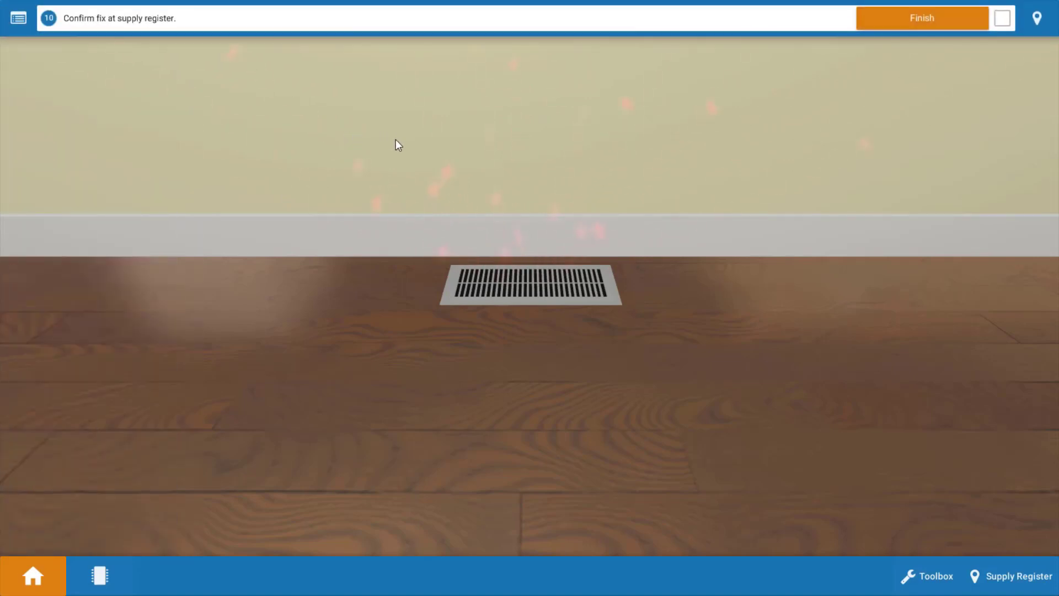